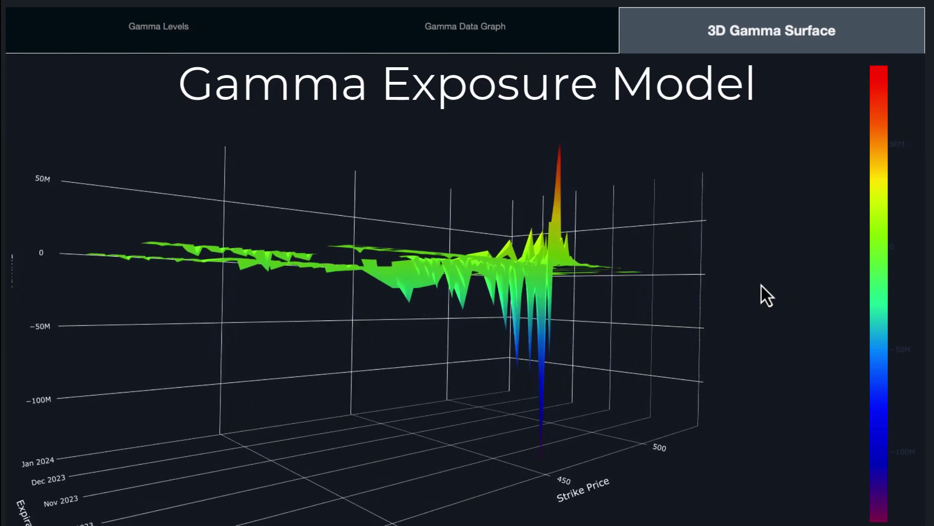
- Orbit the SPY gamma surface to read the −134M spike at strike 450
drag(761, 283, 628, 300)
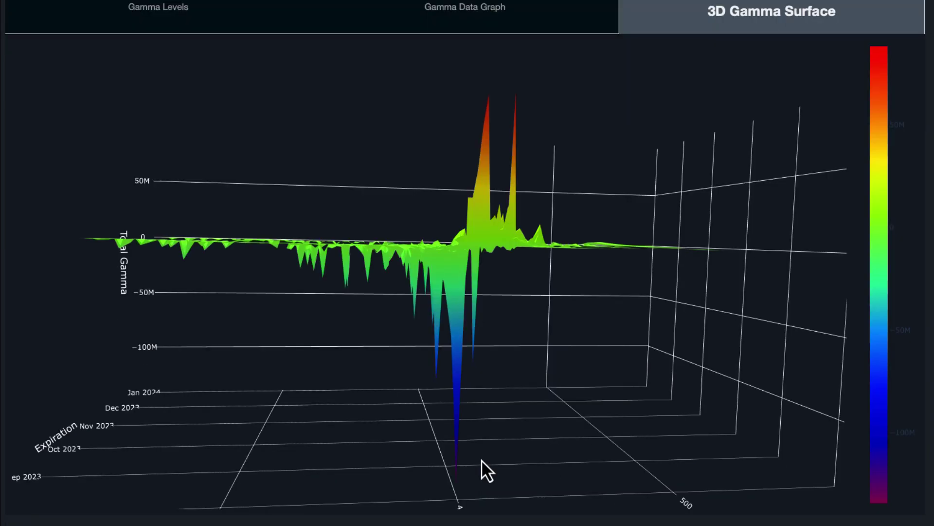
drag(481, 459, 516, 457)
mouse_move(497, 426)
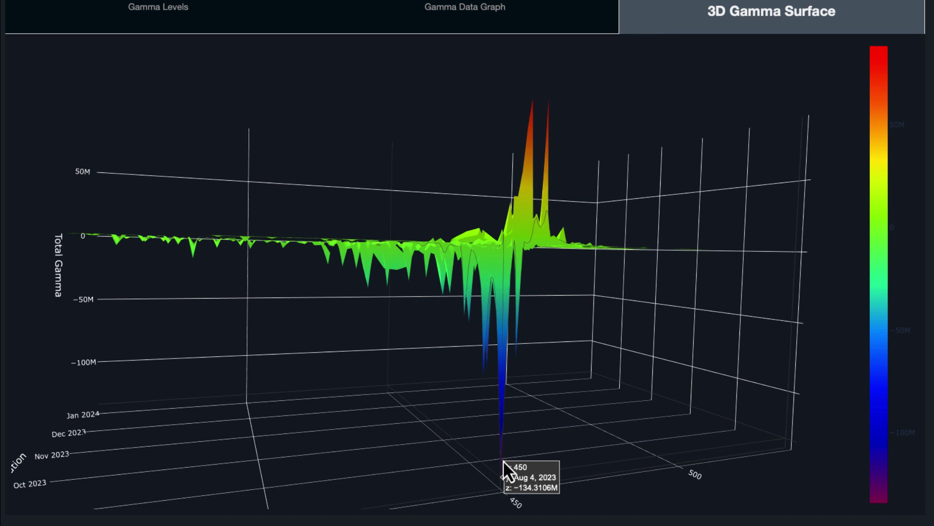
drag(502, 460, 610, 467)
mouse_move(569, 307)
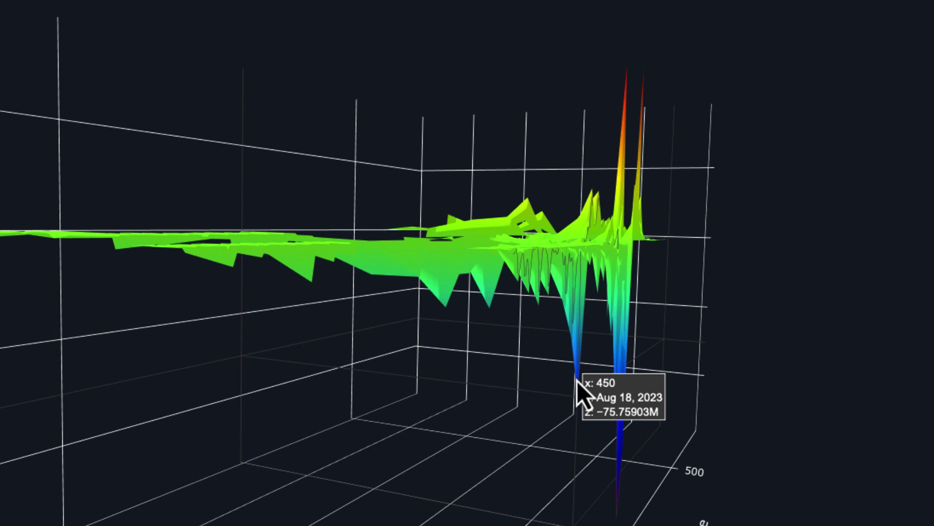
mouse_move(621, 505)
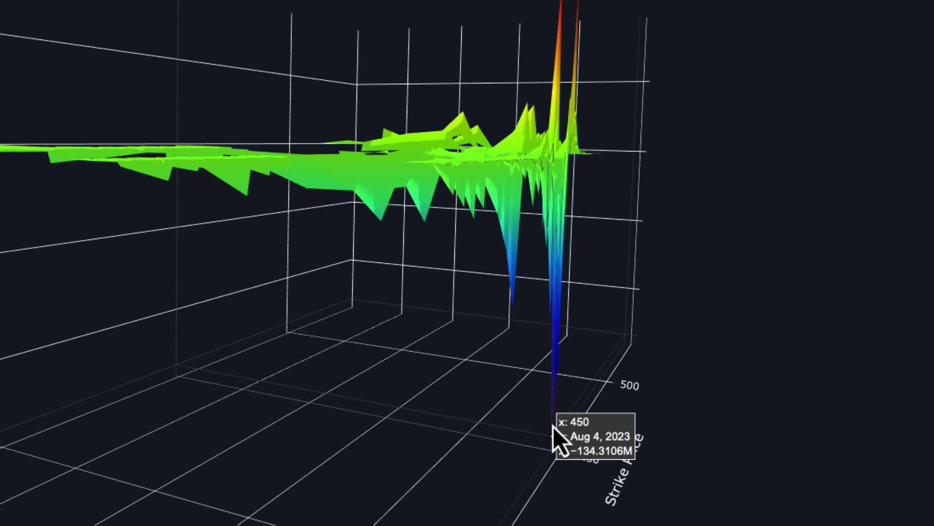
- Tilt and turn the surface along the strike axis to read the tall neighbouring peaks
drag(598, 344, 467, 376)
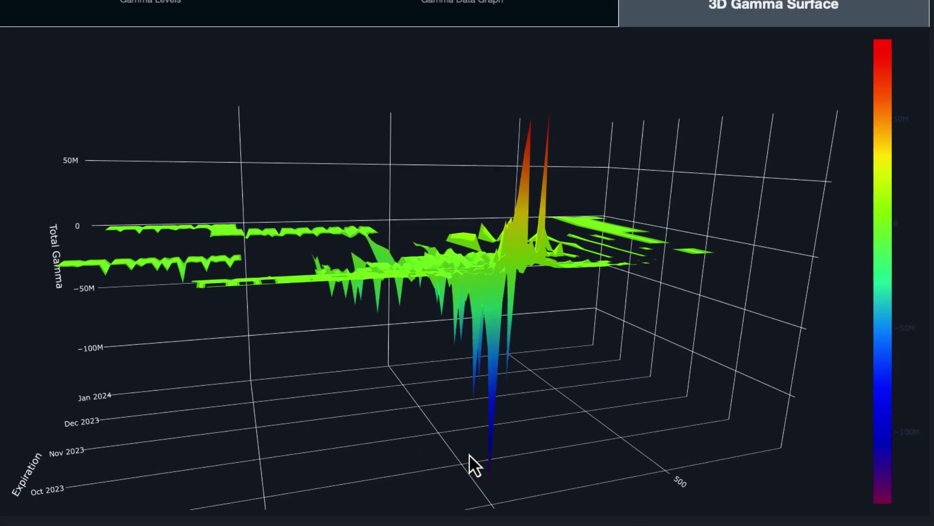
drag(433, 460, 365, 469)
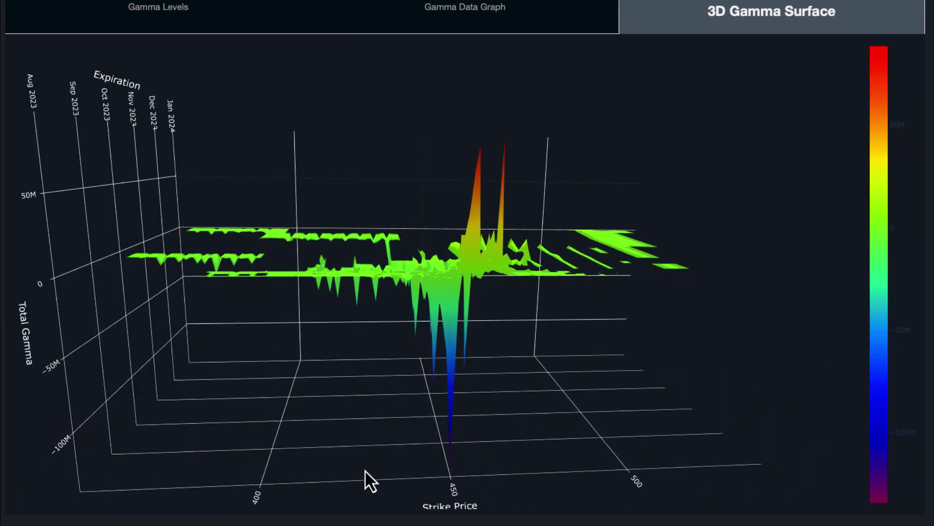
mouse_move(471, 246)
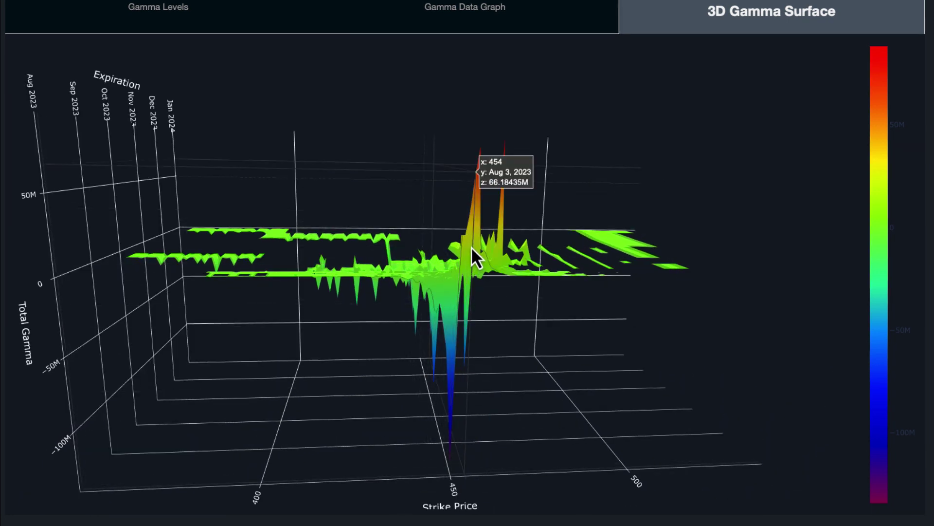
mouse_move(507, 210)
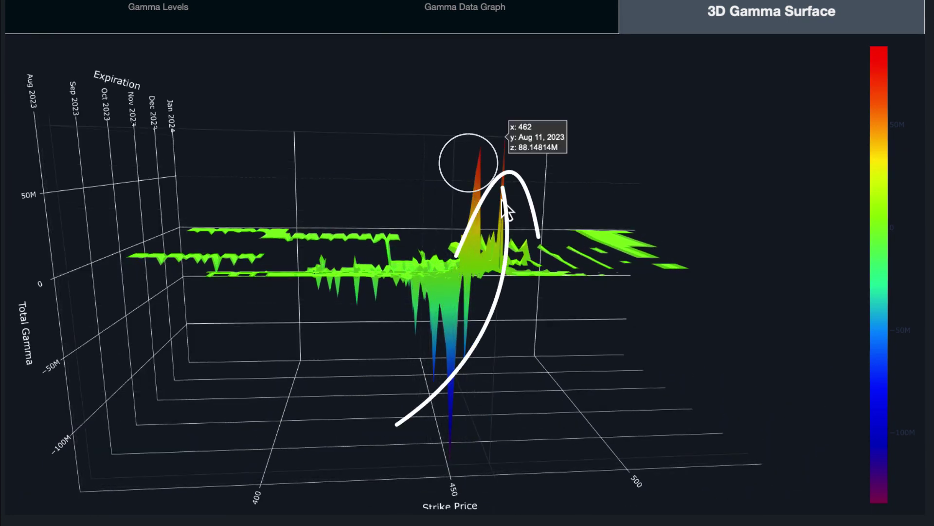
mouse_move(506, 209)
mouse_down()
mouse_move(625, 382)
mouse_move(462, 406)
mouse_move(445, 397)
mouse_move(468, 374)
mouse_up()
- Zoom in and read the Aug 11, 2023 peak of 88.14814M at strike 462
scroll(317, 351, up, 5)
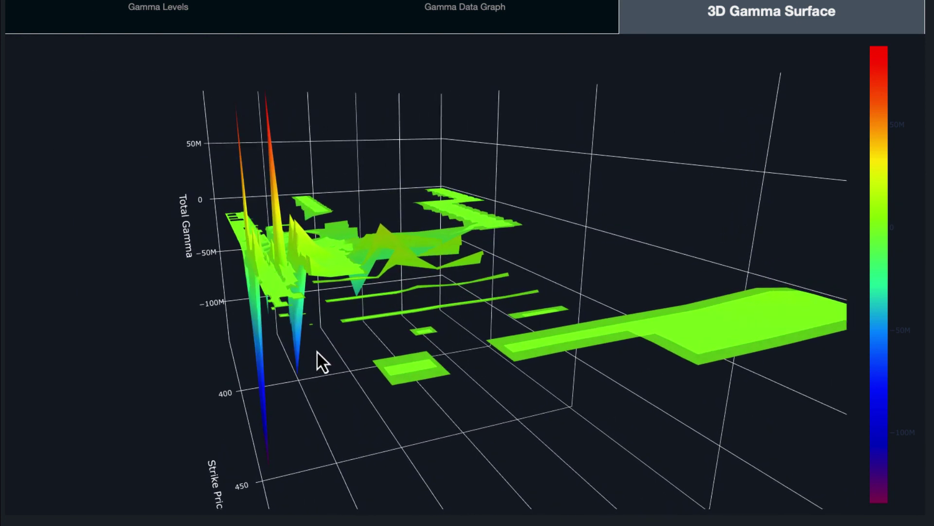
scroll(321, 355, up, 3)
mouse_move(307, 184)
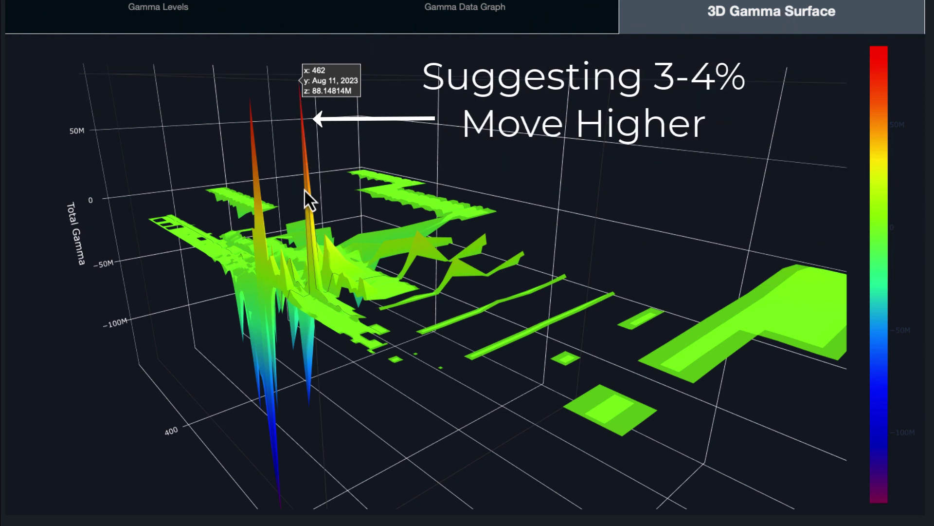
mouse_move(298, 94)
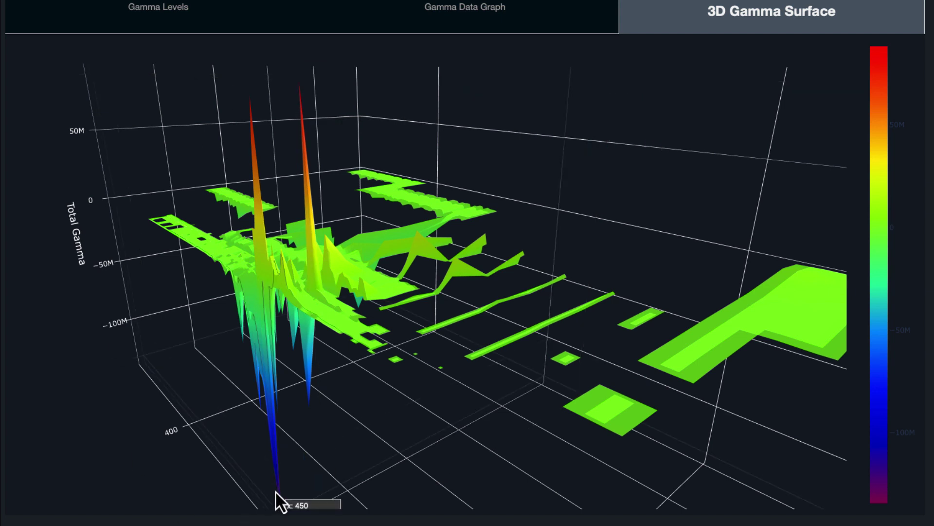
drag(275, 491, 327, 470)
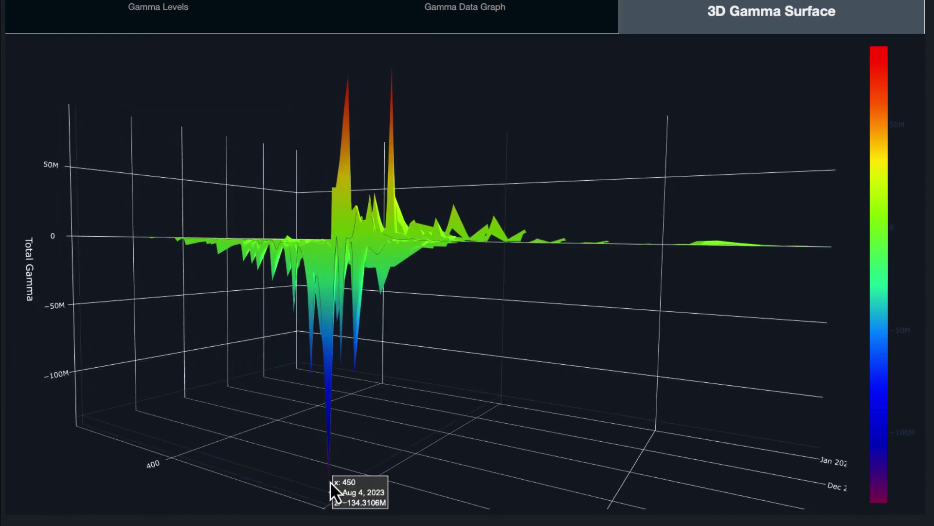
drag(449, 305, 333, 115)
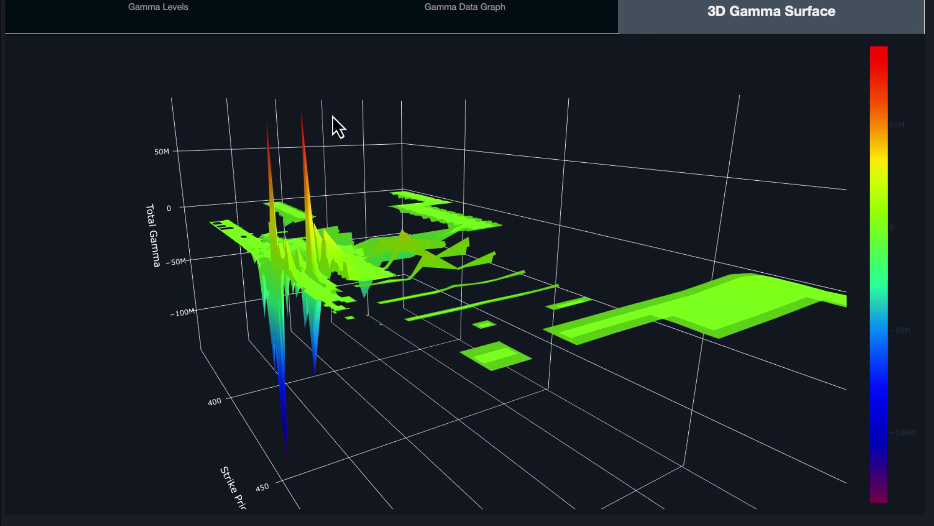
mouse_move(314, 119)
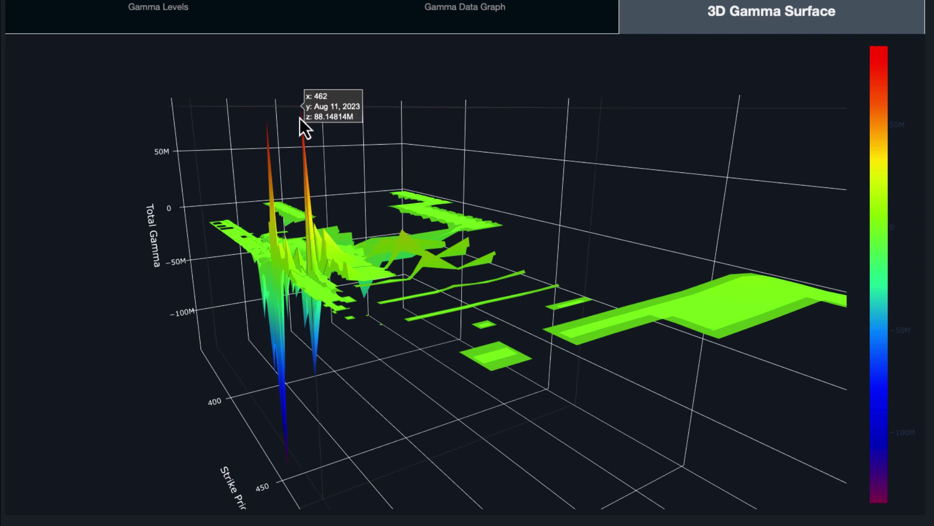
- Orbit the SPY surface to view it from the expiration side
drag(230, 374, 467, 393)
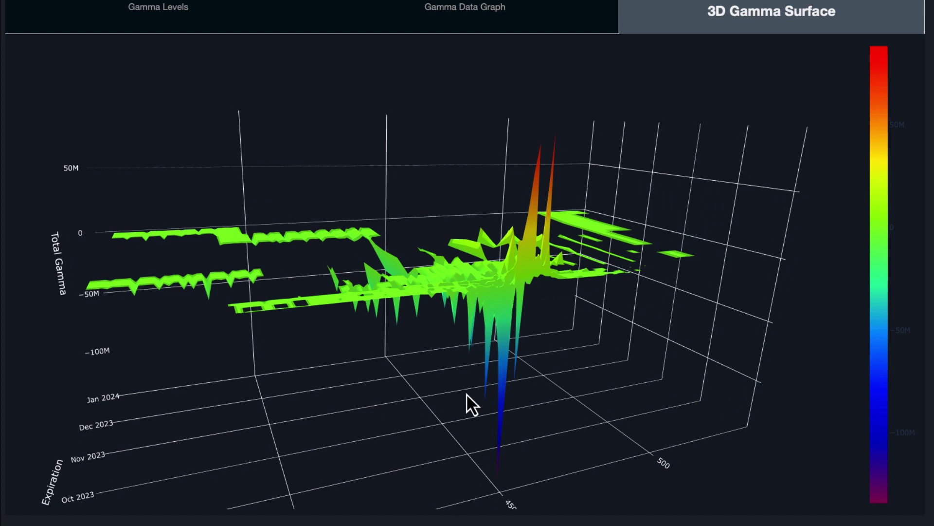
drag(463, 360, 459, 406)
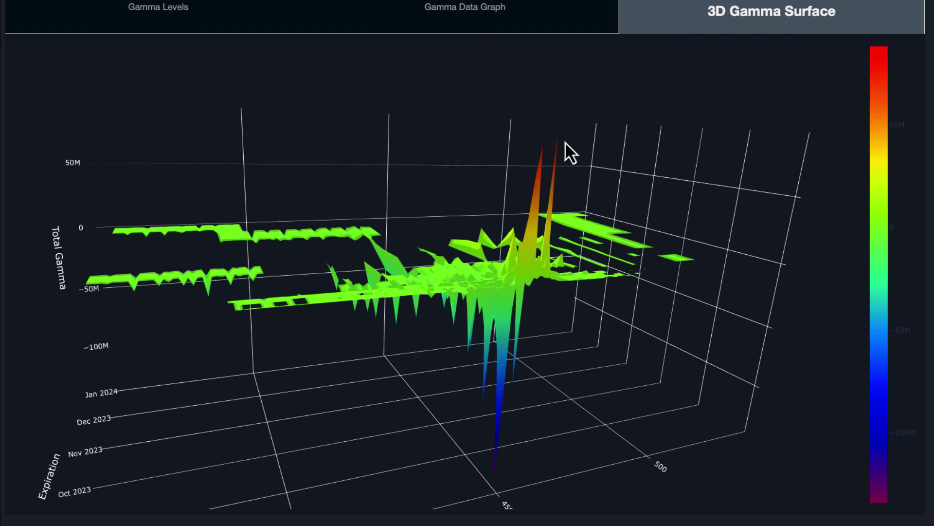
mouse_move(560, 142)
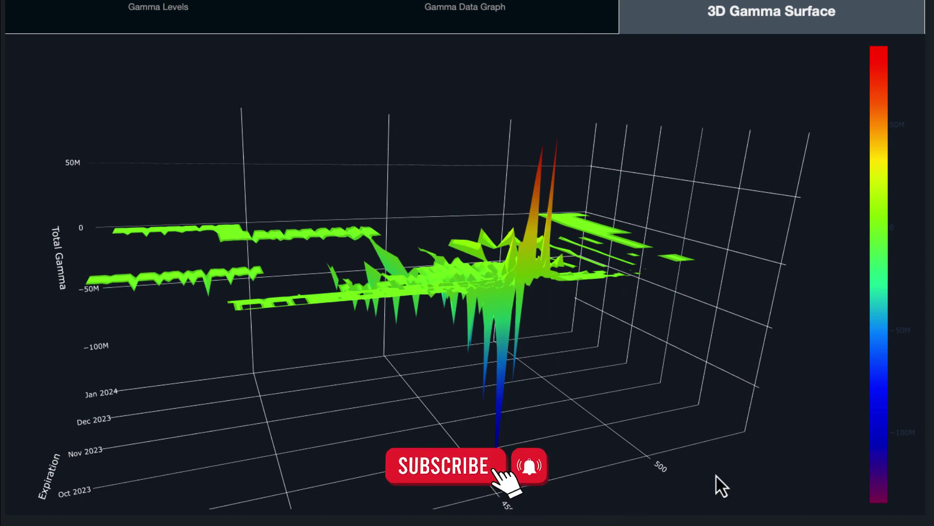
- Switch SPY to the Gamma Data Graph bar chart of gamma by strike
click(492, 20)
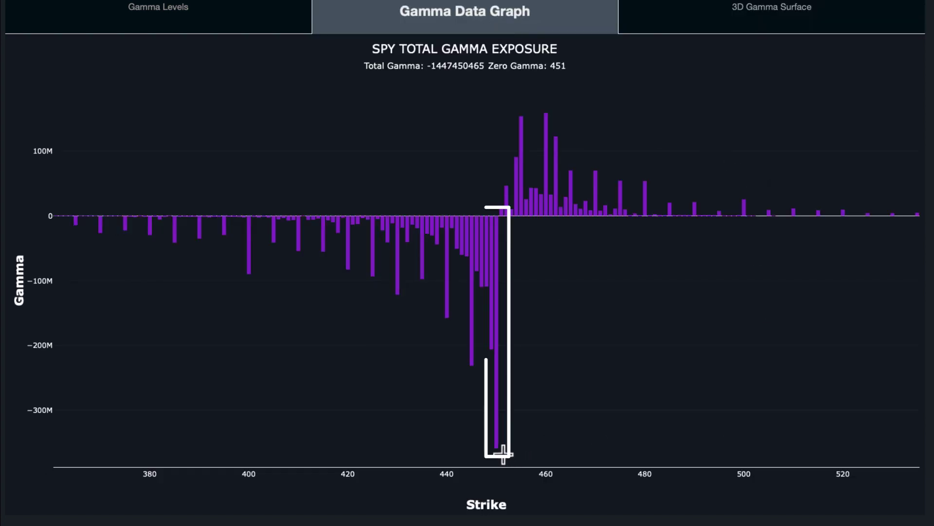
mouse_move(496, 444)
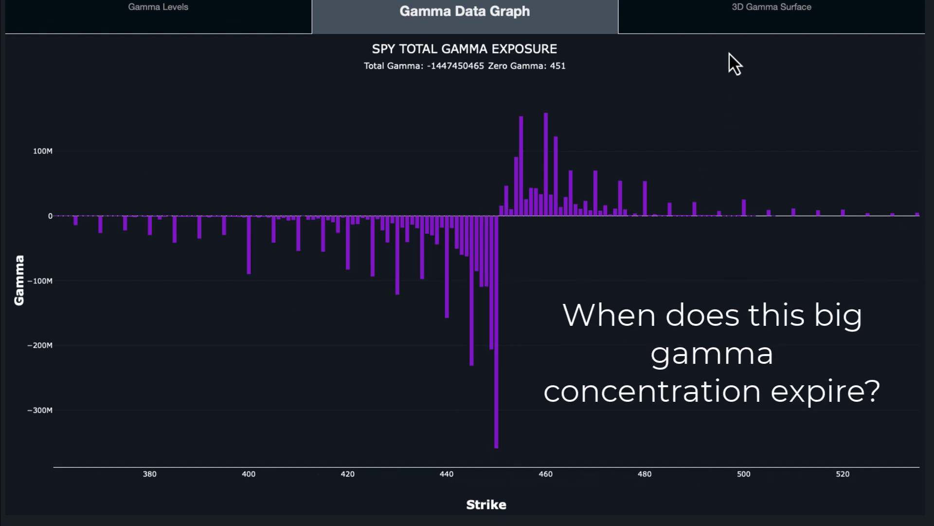
click(758, 17)
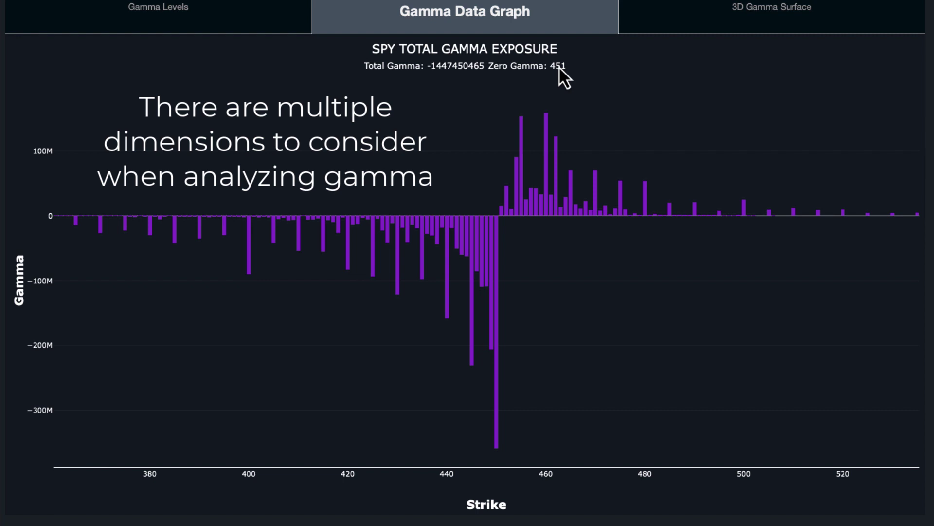
- View the Gamma Levels price chart, then return through Gamma Data Graph to the 3D Gamma Surface
click(235, 29)
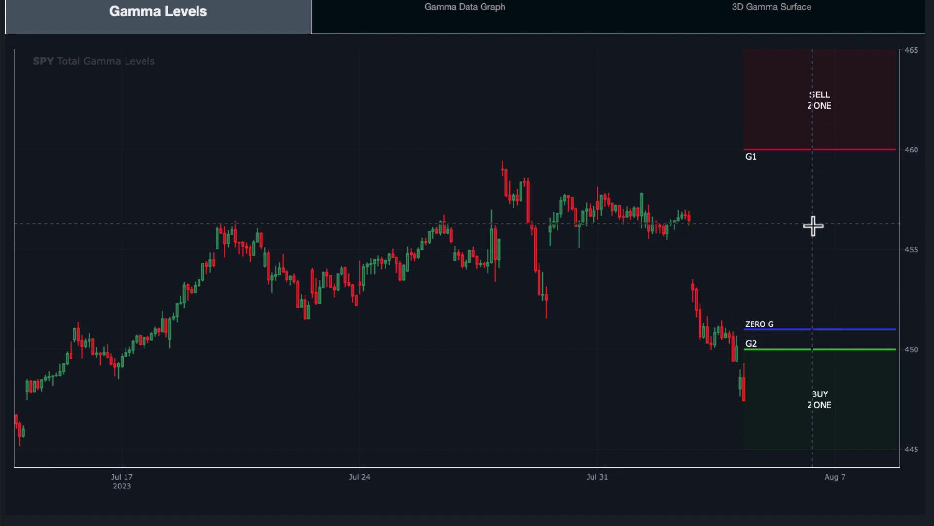
click(481, 33)
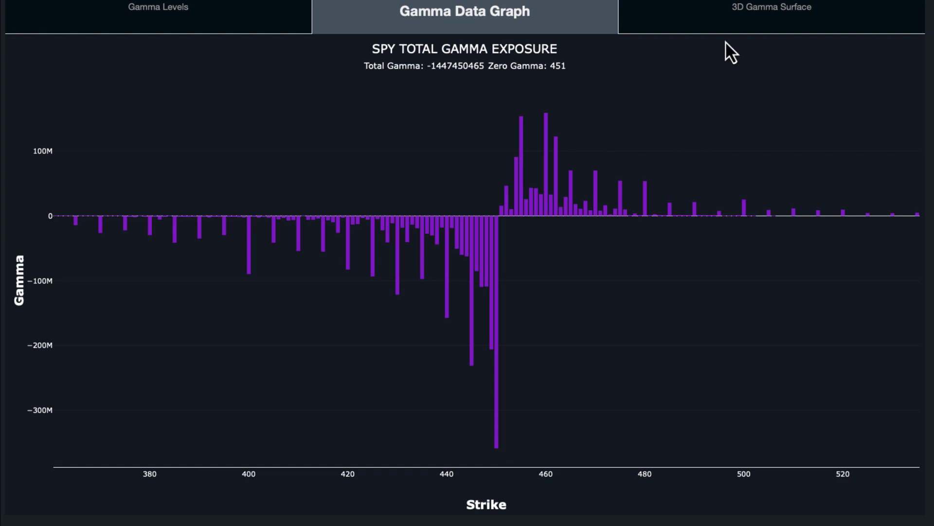
click(732, 30)
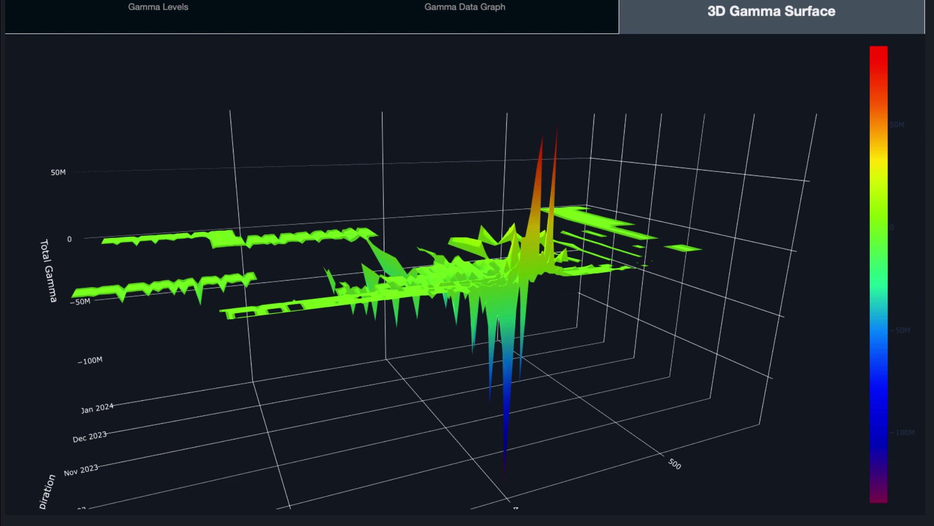
- Orbit the SPY surface and read strike, expiration and gamma values at the troughs near 450
drag(633, 360, 760, 373)
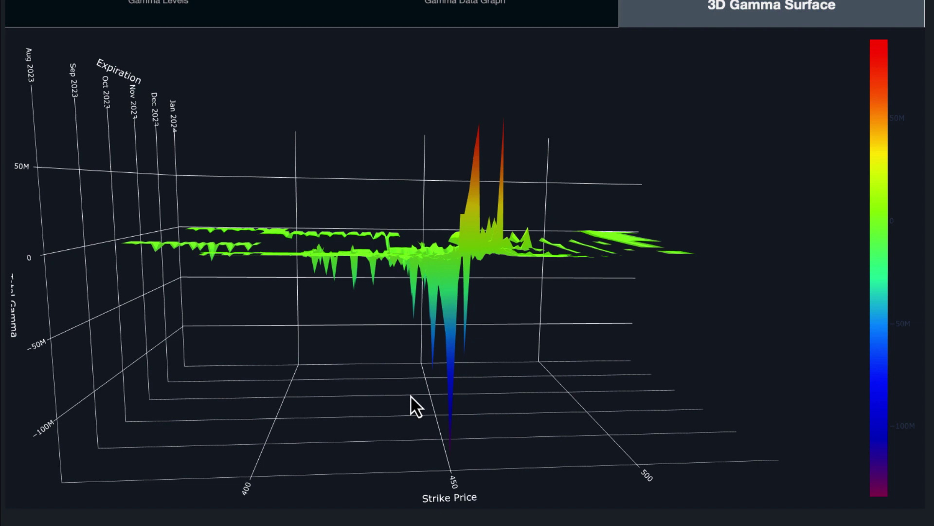
drag(387, 378, 506, 376)
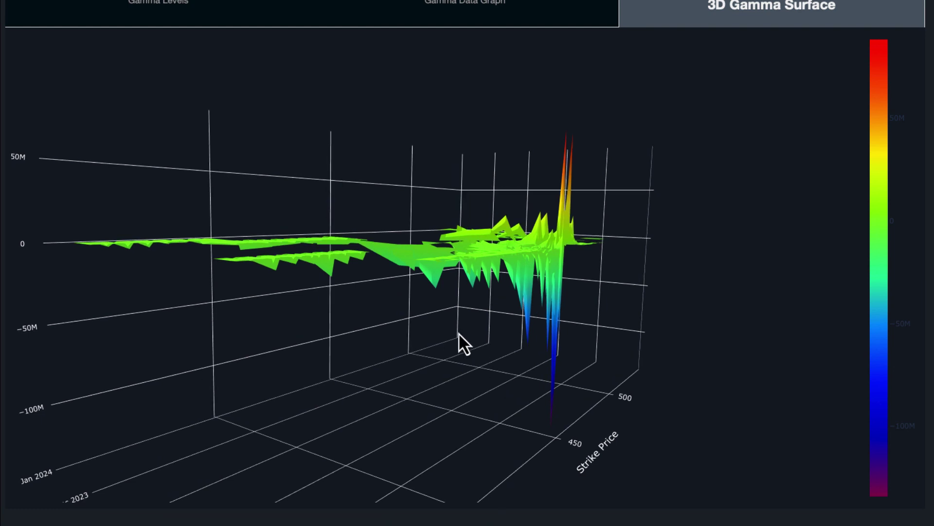
mouse_move(434, 286)
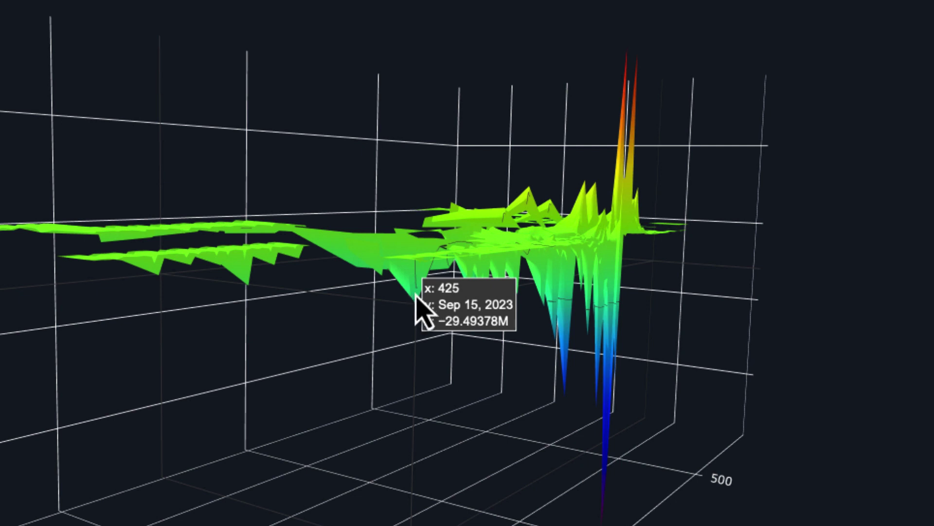
mouse_move(470, 292)
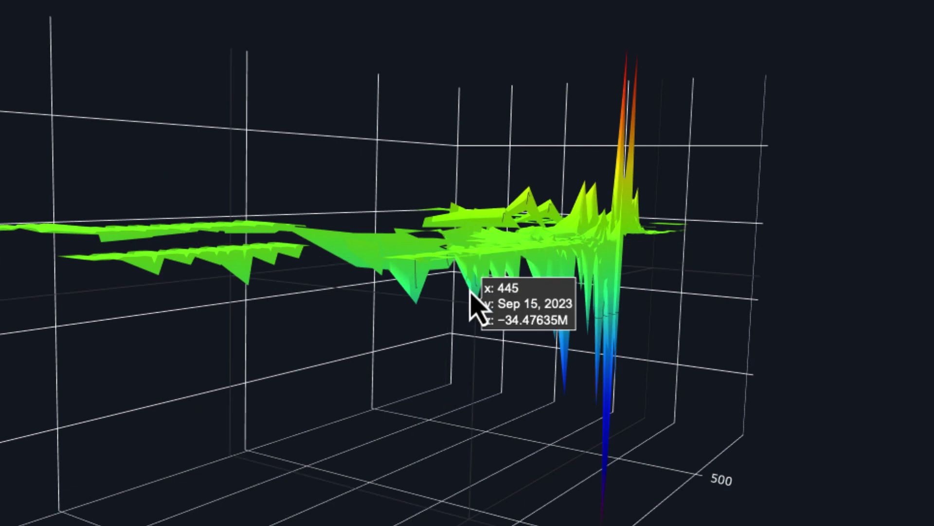
mouse_move(414, 301)
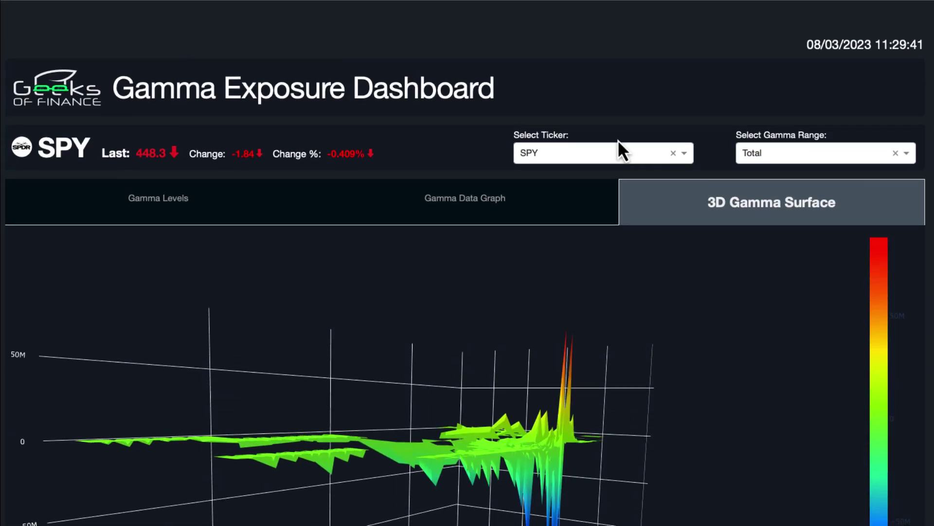
- Switch the dashboard to QQQ and inspect its 3D gamma surface
click(594, 34)
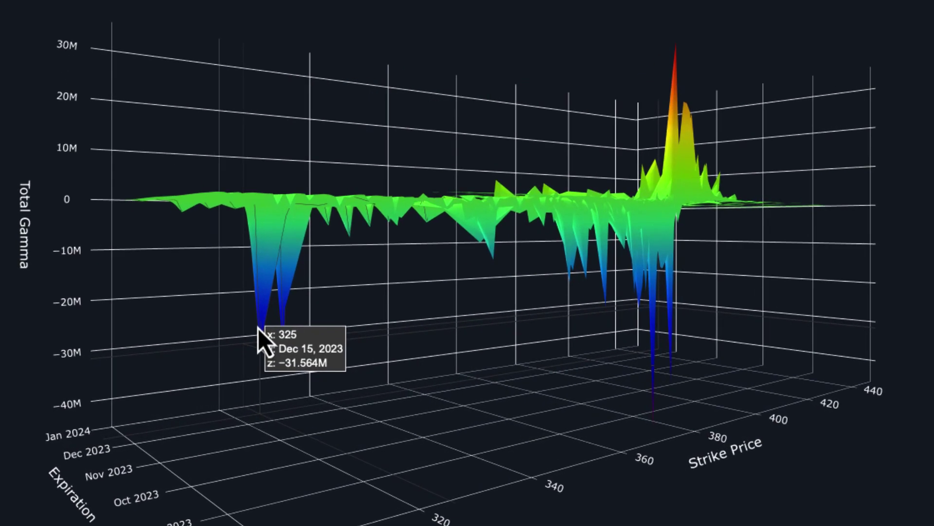
mouse_move(285, 316)
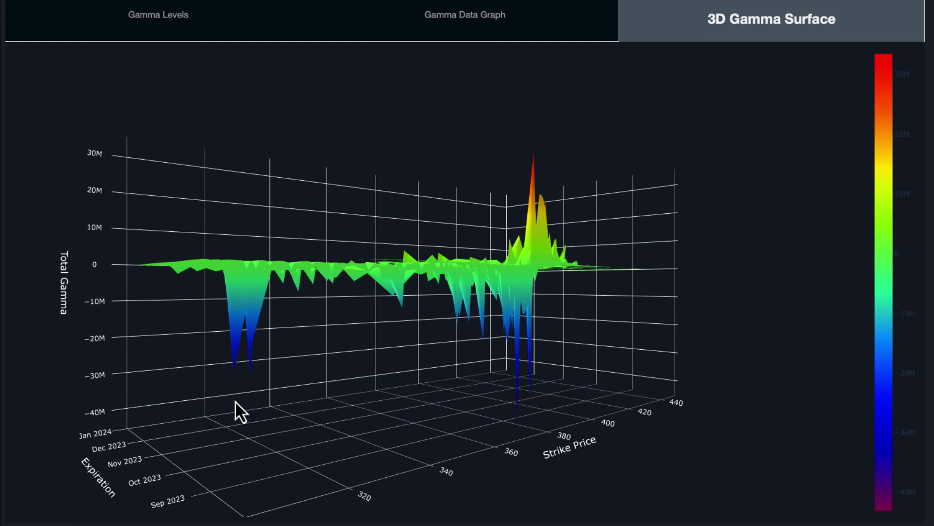
mouse_move(232, 368)
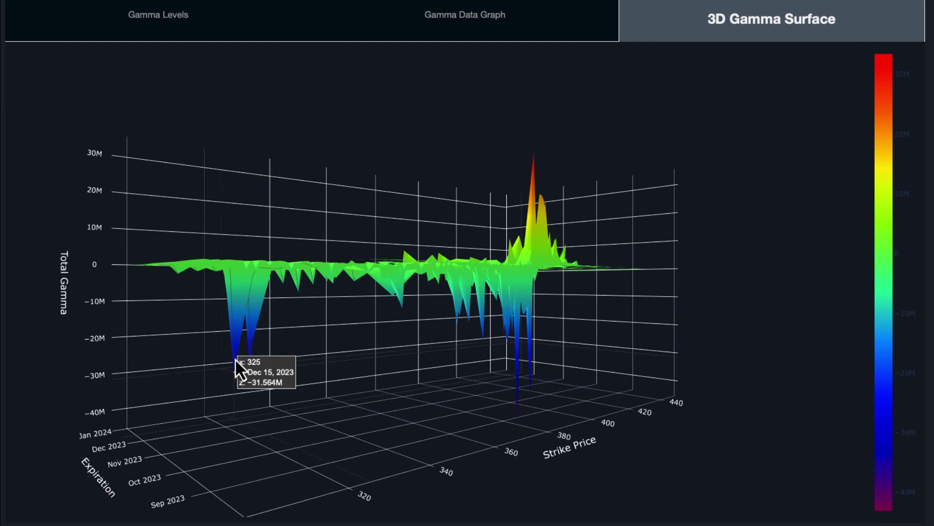
drag(235, 359, 446, 422)
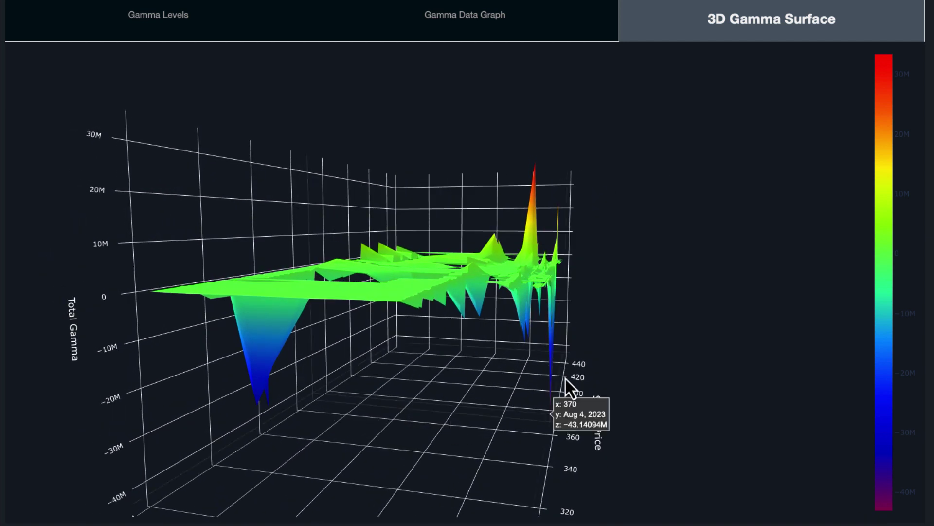
mouse_move(532, 184)
- Zoom and orbit the QQQ surface to a more frontal view of its peaks
scroll(534, 179, up, 2)
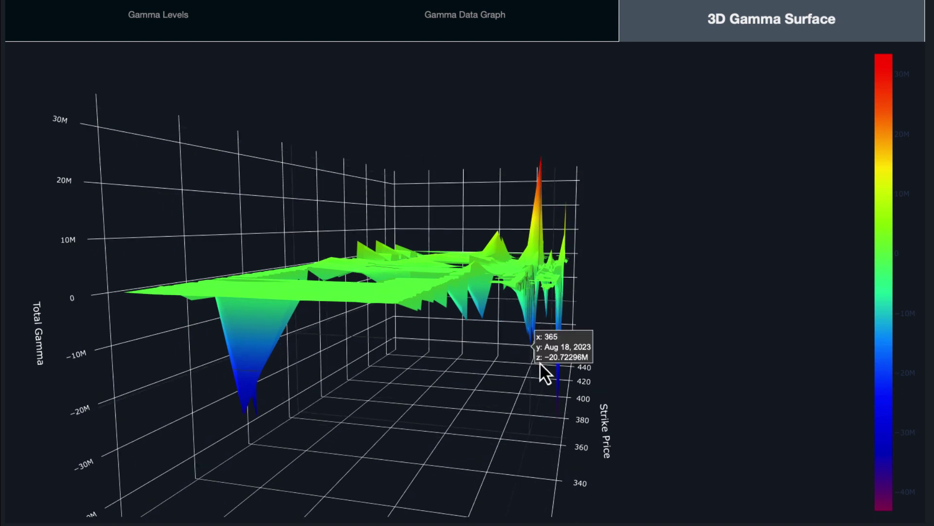
drag(542, 371, 492, 389)
mouse_move(515, 419)
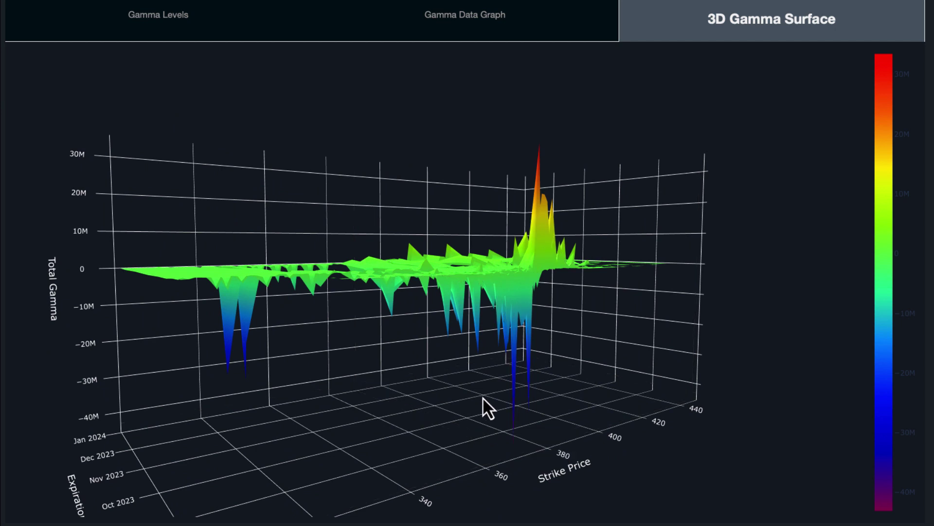
drag(477, 406, 550, 442)
mouse_move(506, 242)
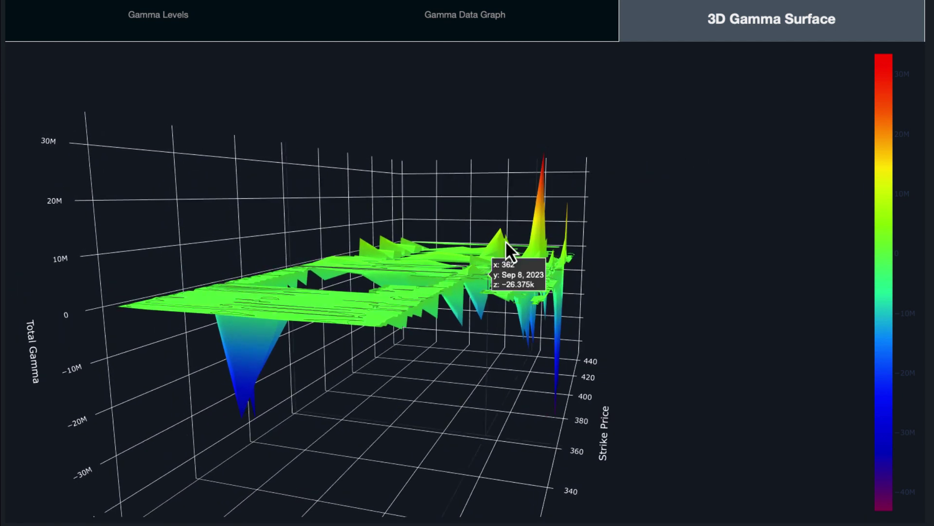
mouse_move(540, 179)
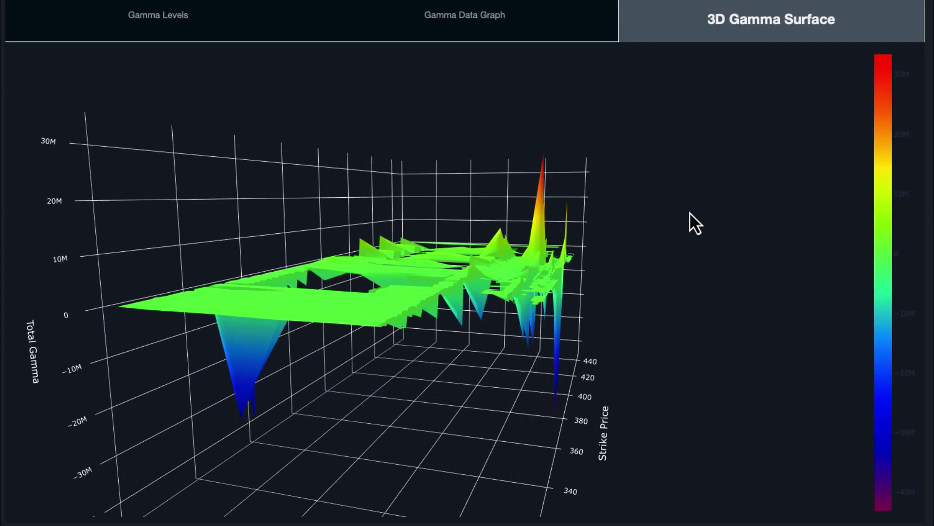
scroll(837, 306, up, 5)
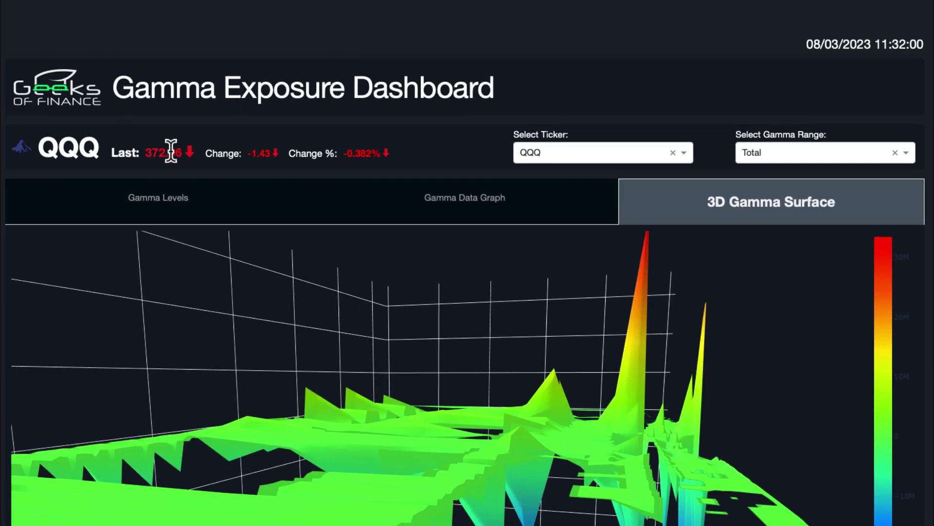
scroll(199, 165, down, 5)
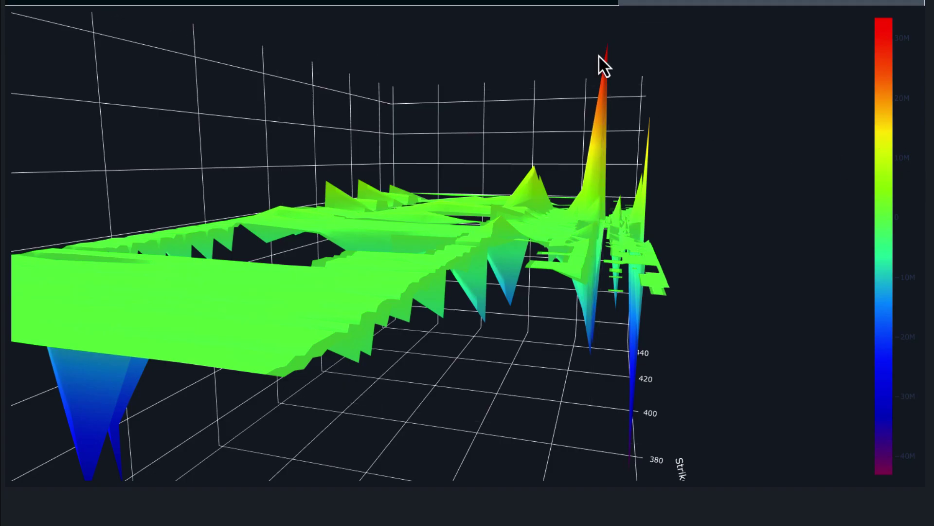
- With SPY selected, show the Gamma Data Graph bars, then the 3D Gamma Surface
mouse_move(602, 48)
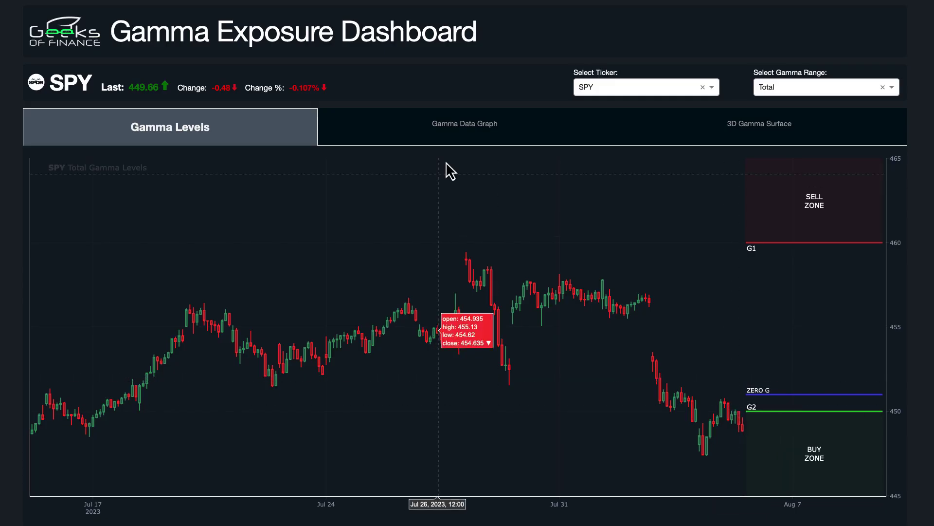
click(463, 140)
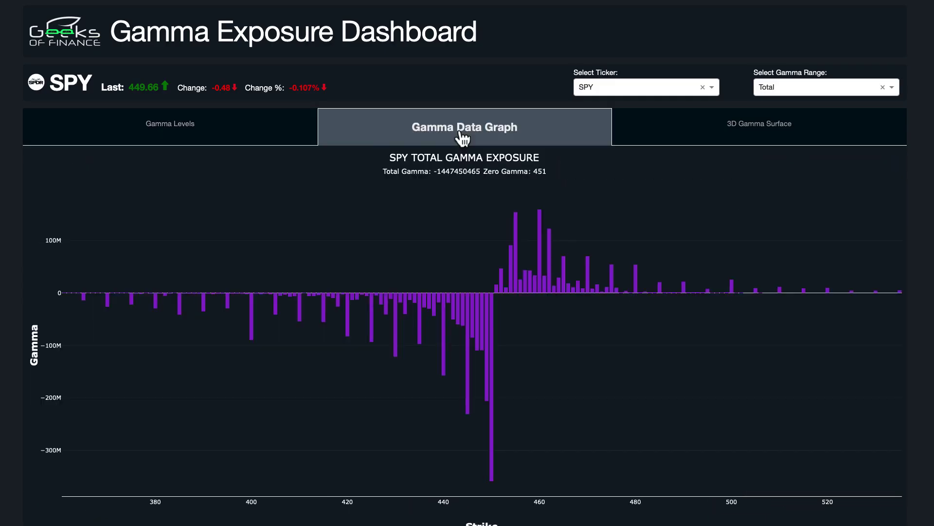
click(757, 137)
drag(684, 302, 577, 319)
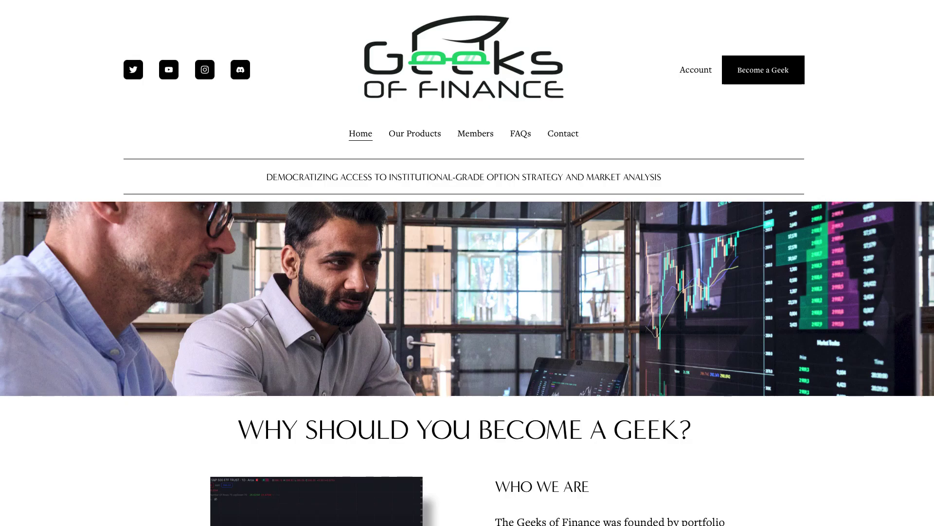
- Scroll down to the Beginner (free), Analyst ($79.00) and Portfolio Manager ($159.00) plan cards
scroll(467, 263, down, 10)
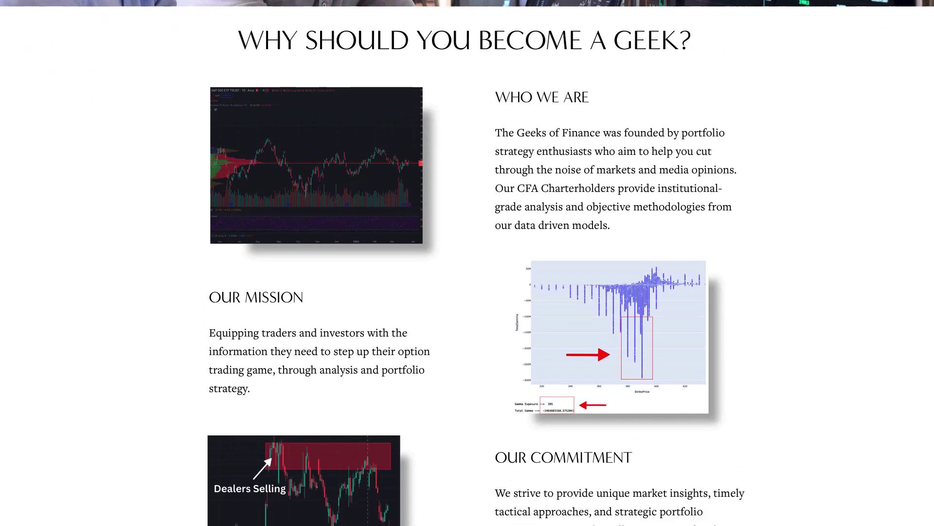
scroll(467, 263, down, 15)
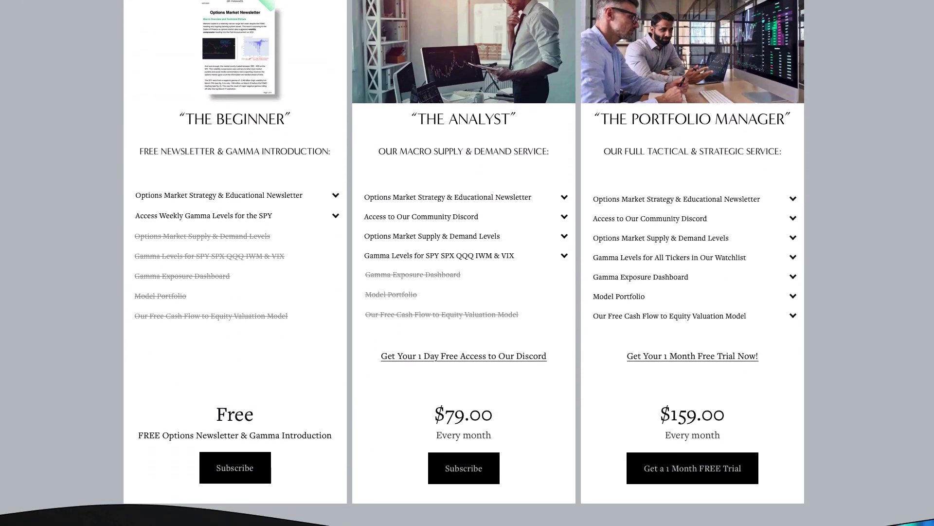